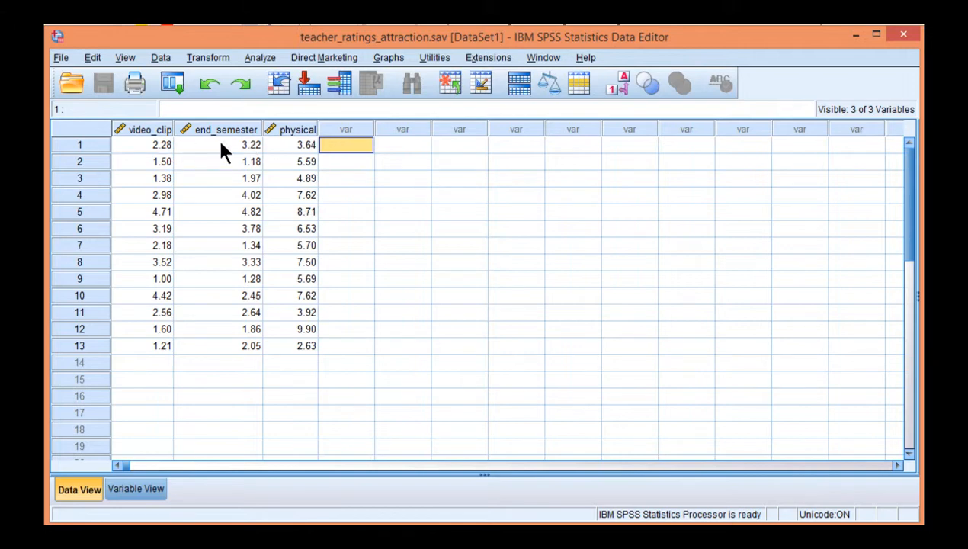
pyautogui.click(297, 147)
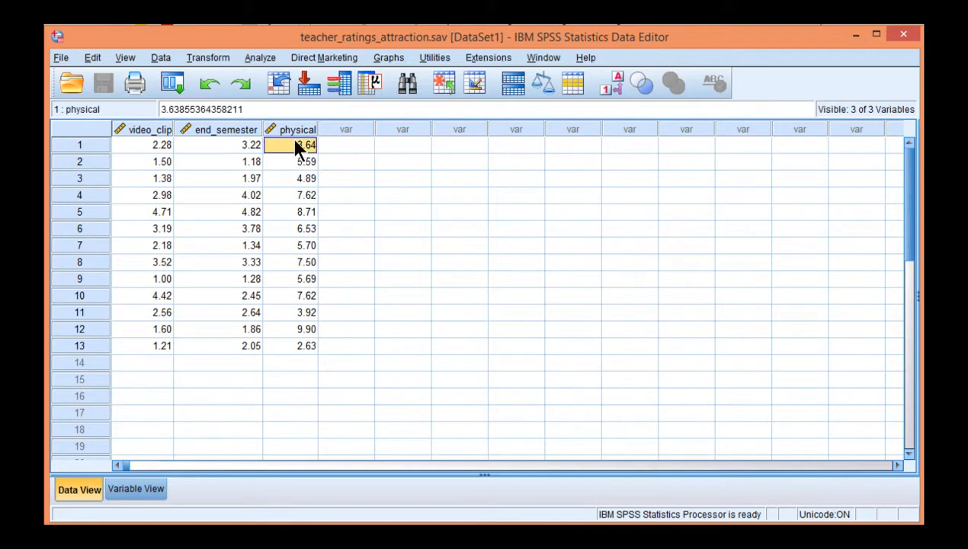
pyautogui.click(238, 148)
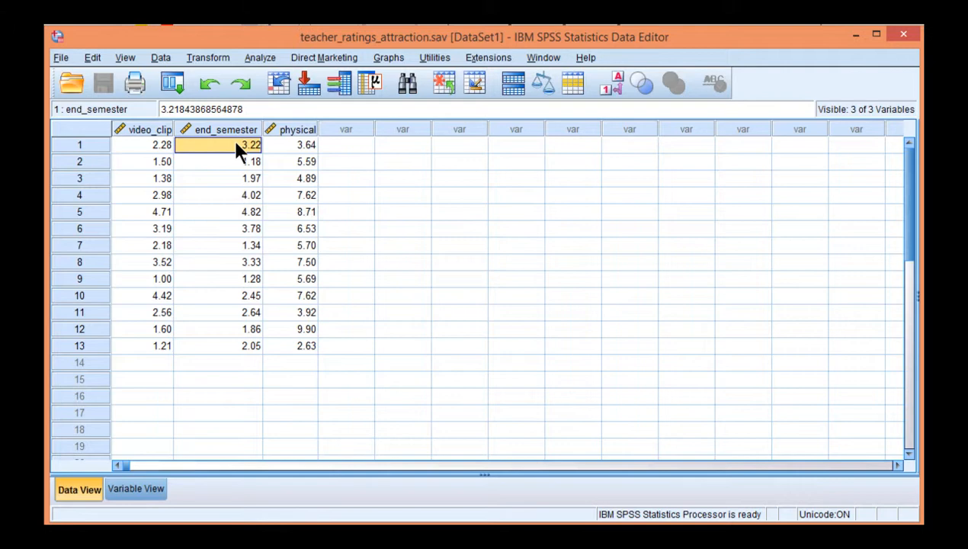
pyautogui.click(301, 153)
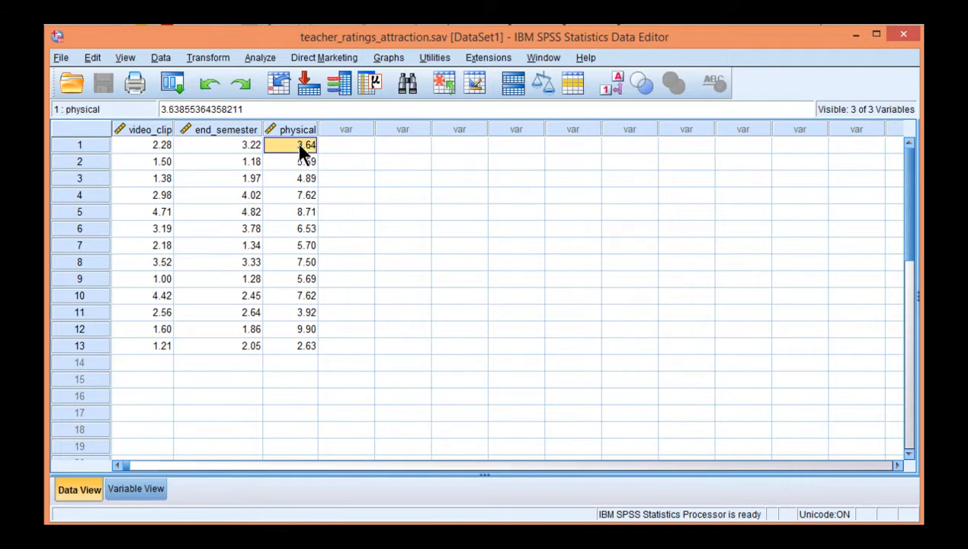
pyautogui.click(155, 166)
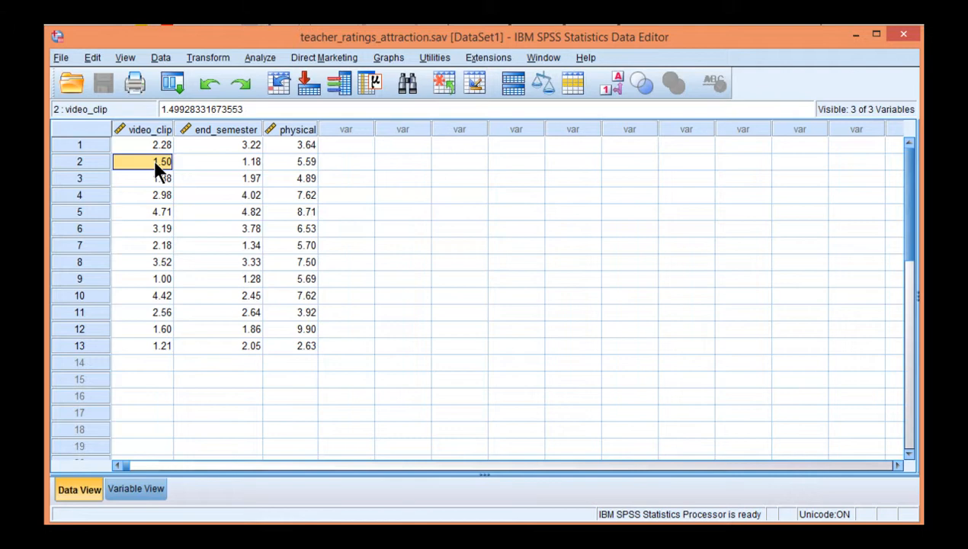
# Set up a linear regression with video_clip as dependent variable and end_semester and physical as independent variables.
pyautogui.click(273, 61)
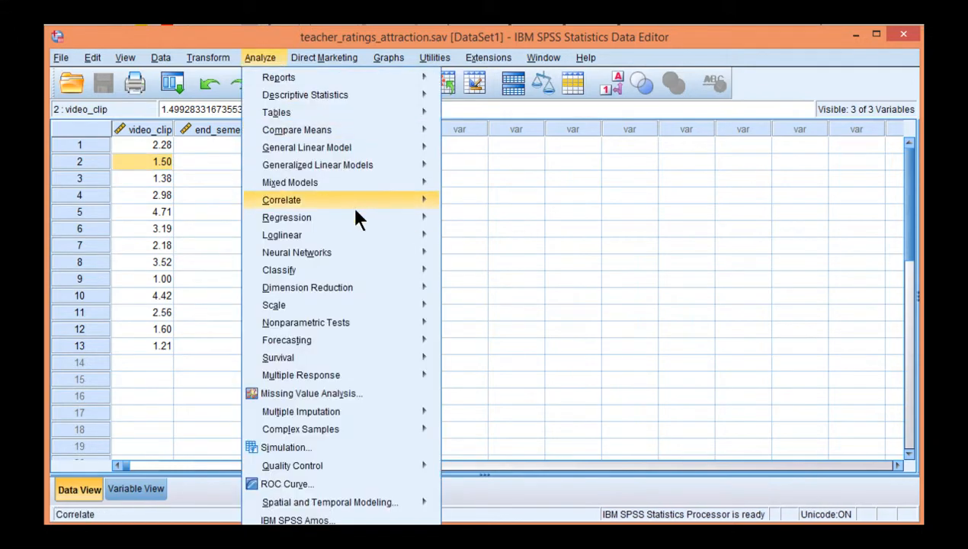
pyautogui.moveTo(349, 217)
pyautogui.click(470, 258)
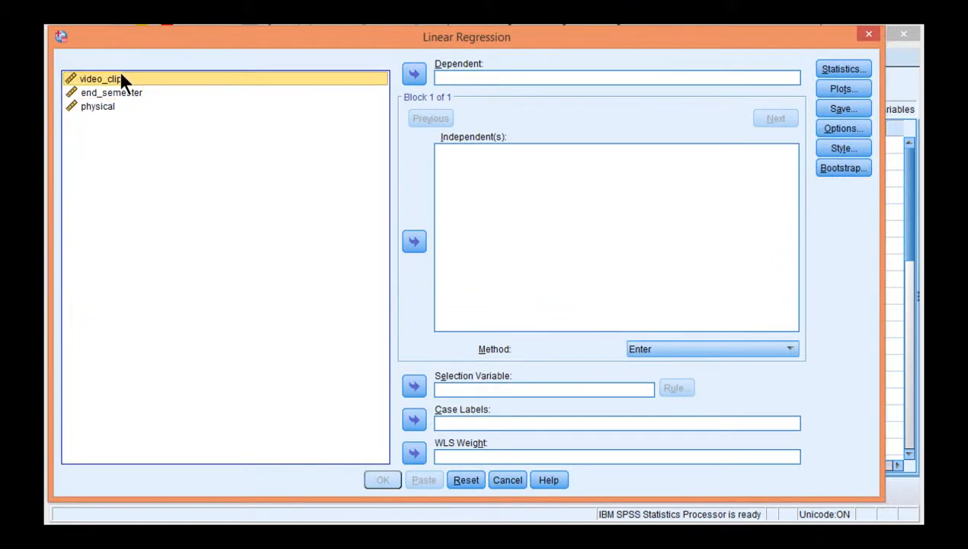
pyautogui.click(413, 74)
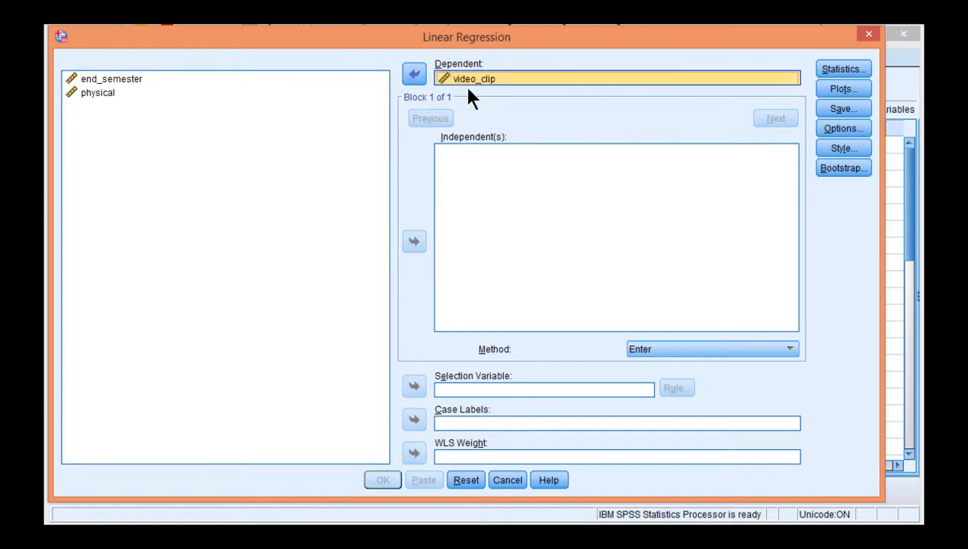
pyautogui.click(126, 81)
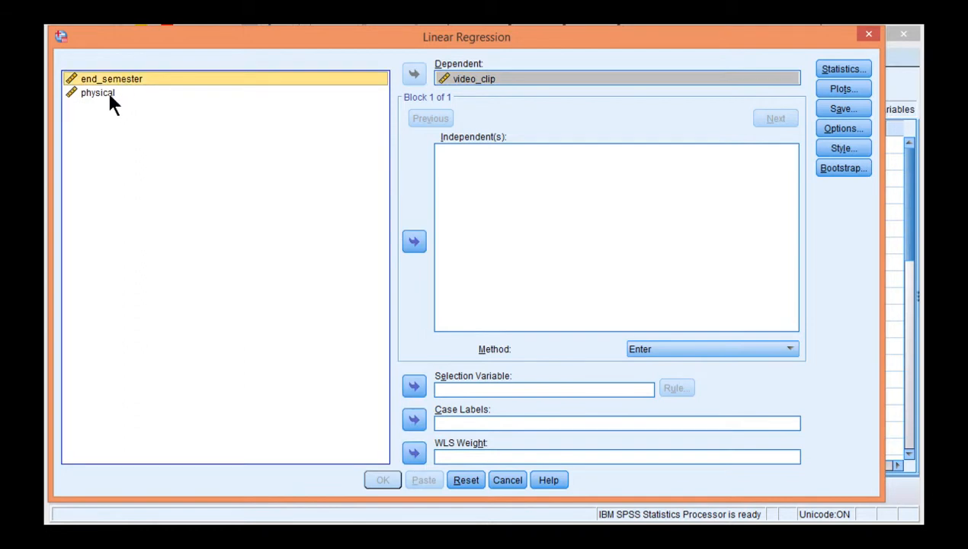
pyautogui.keyDown('ctrl'); pyautogui.click(110, 95); pyautogui.keyUp('ctrl')
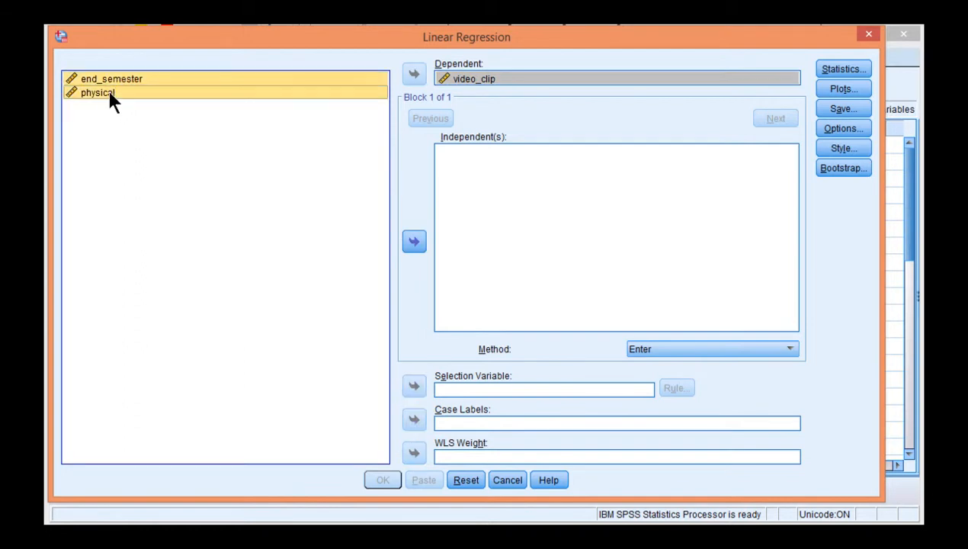
pyautogui.click(414, 242)
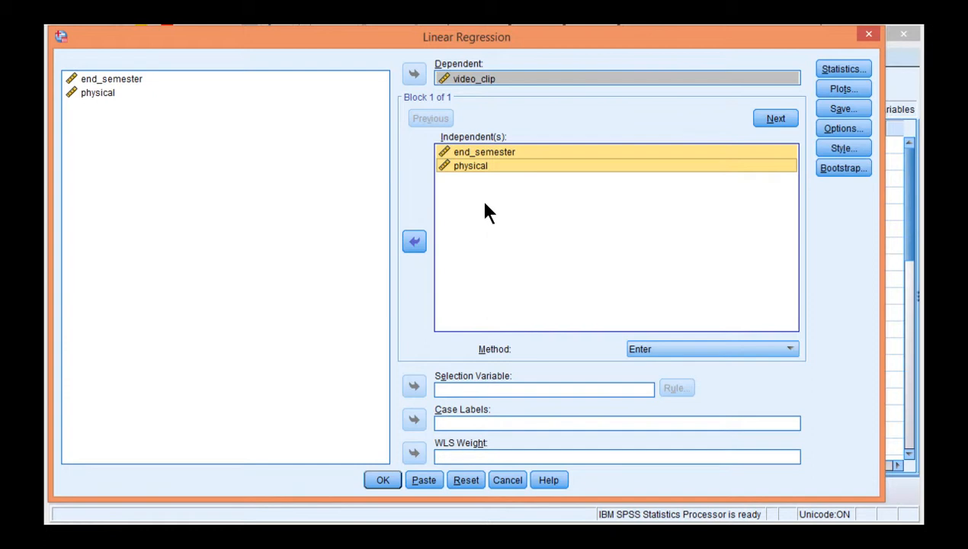
pyautogui.click(520, 214)
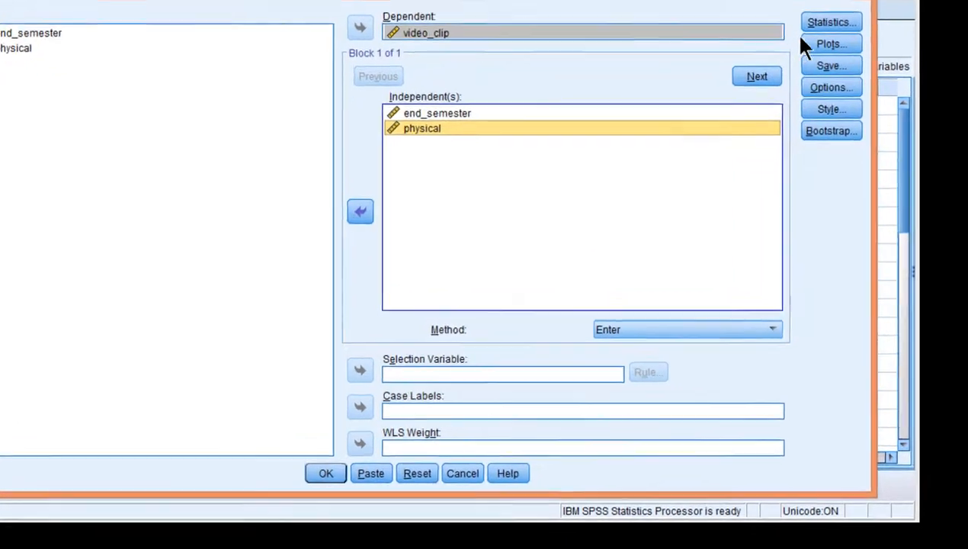
# Add part and partial correlations to the regression statistics and run the analysis.
pyautogui.click(843, 69)
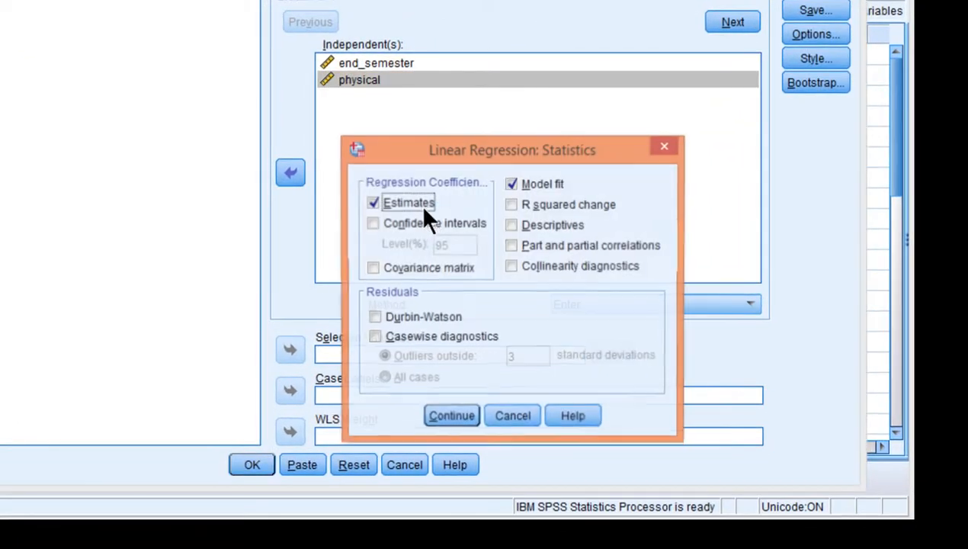
pyautogui.click(532, 250)
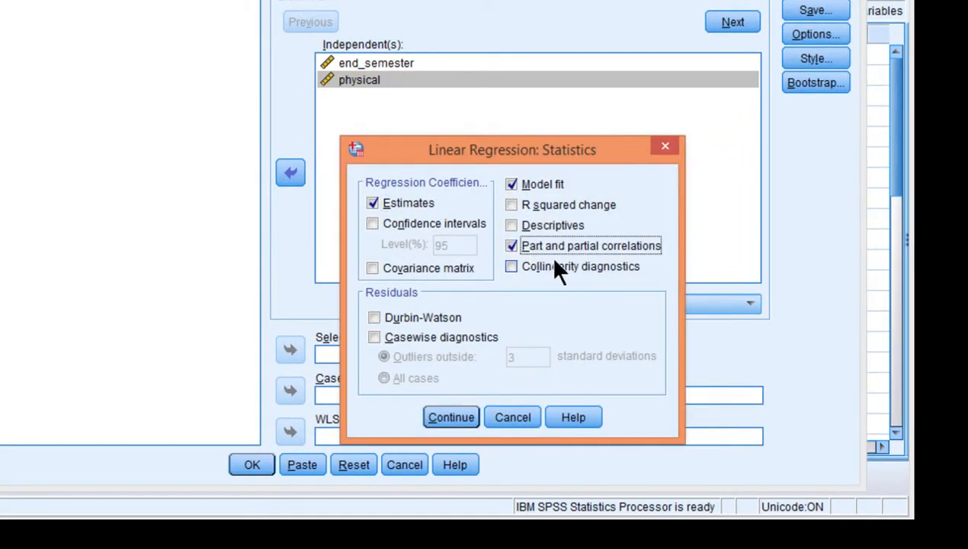
pyautogui.click(453, 417)
pyautogui.click(251, 467)
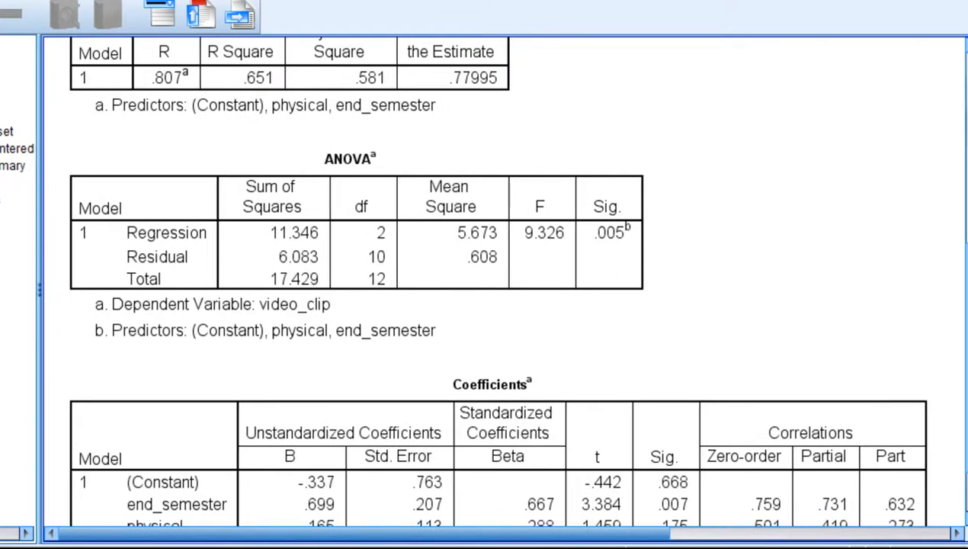
# Examine the Coefficients table in the regression output, including its zero-order, partial and part correlations.
pyautogui.scroll(-2, 650, 210)
pyautogui.click(649, 210)
pyautogui.click(754, 324)
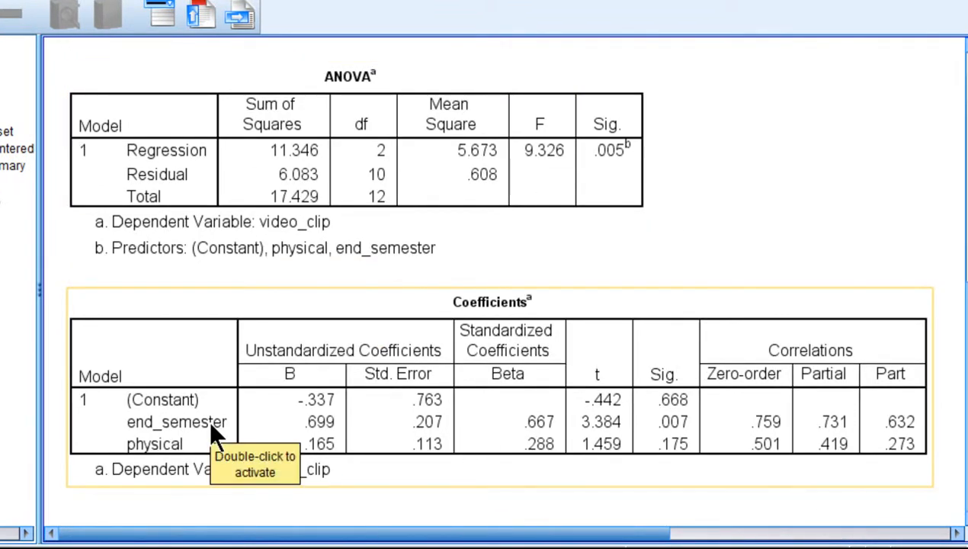
pyautogui.click(244, 491)
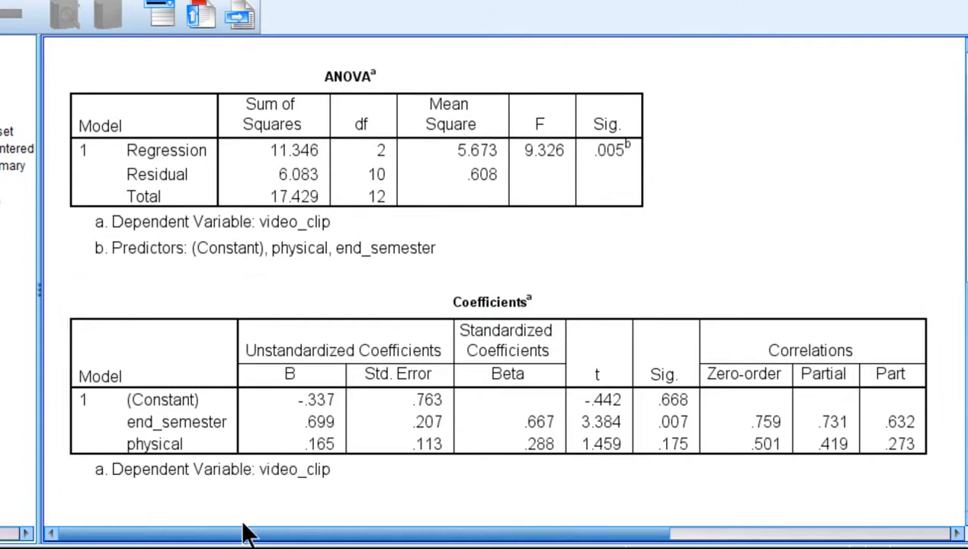
pyautogui.click(228, 461)
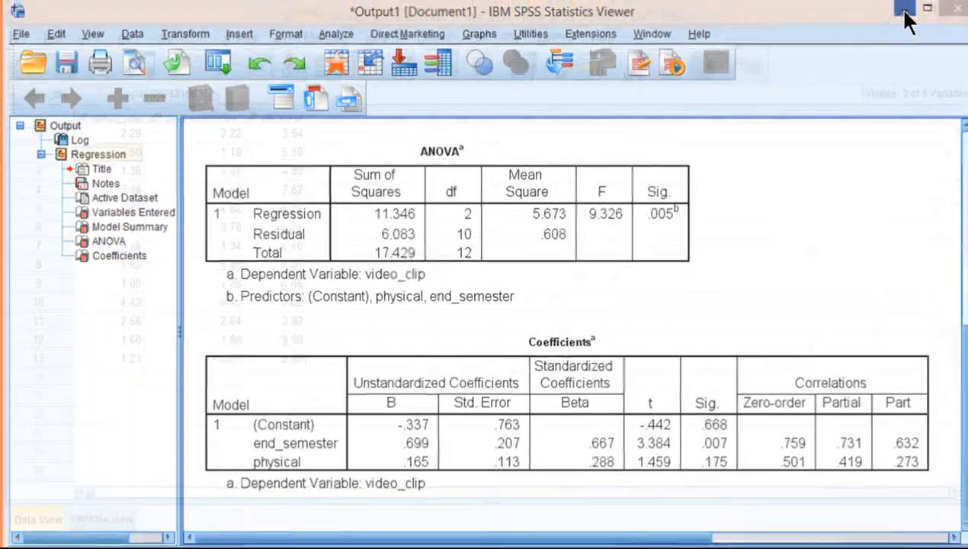
# Return to the teacher ratings data and review the end_semester and physical columns.
pyautogui.click(904, 11)
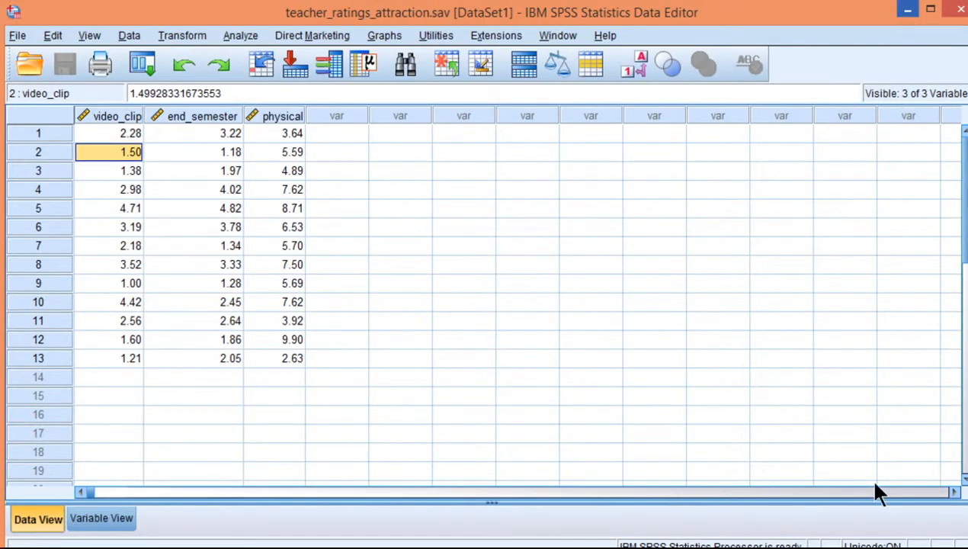
pyautogui.click(197, 126)
pyautogui.click(201, 118)
pyautogui.click(211, 153)
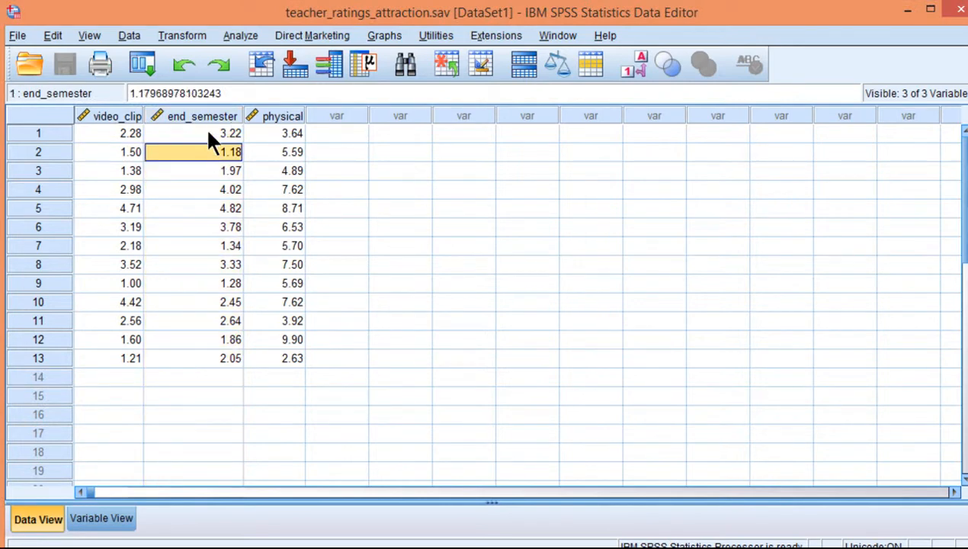
pyautogui.click(207, 133)
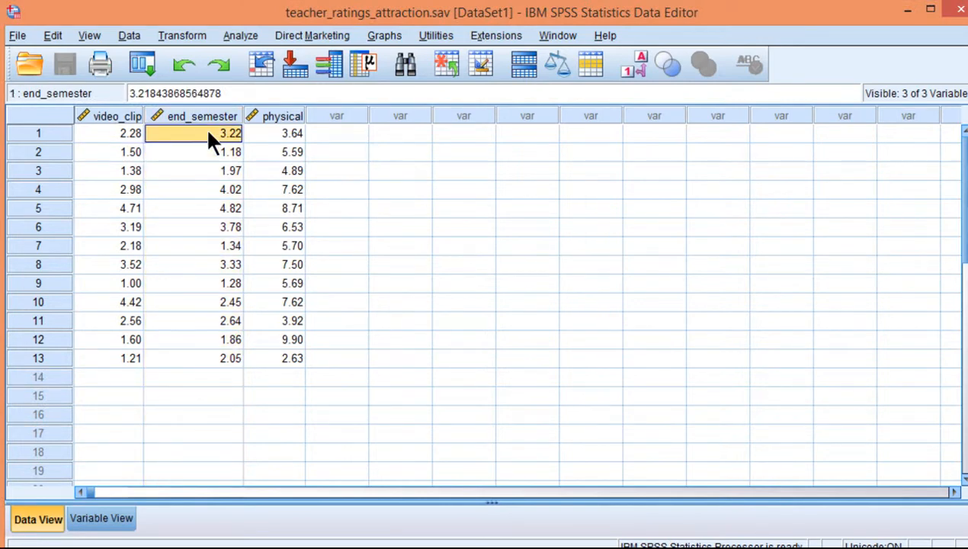
pyautogui.click(252, 132)
pyautogui.click(268, 117)
pyautogui.click(273, 157)
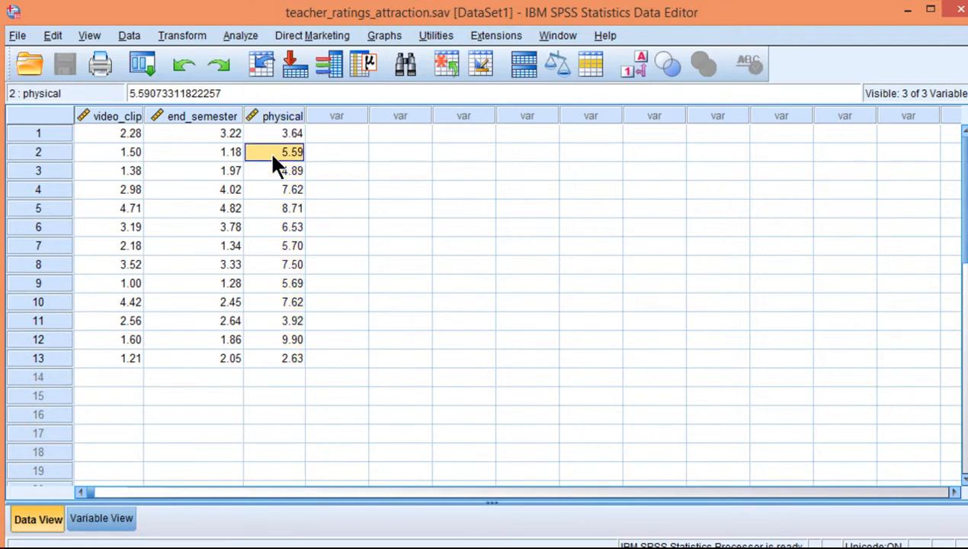
pyautogui.click(276, 140)
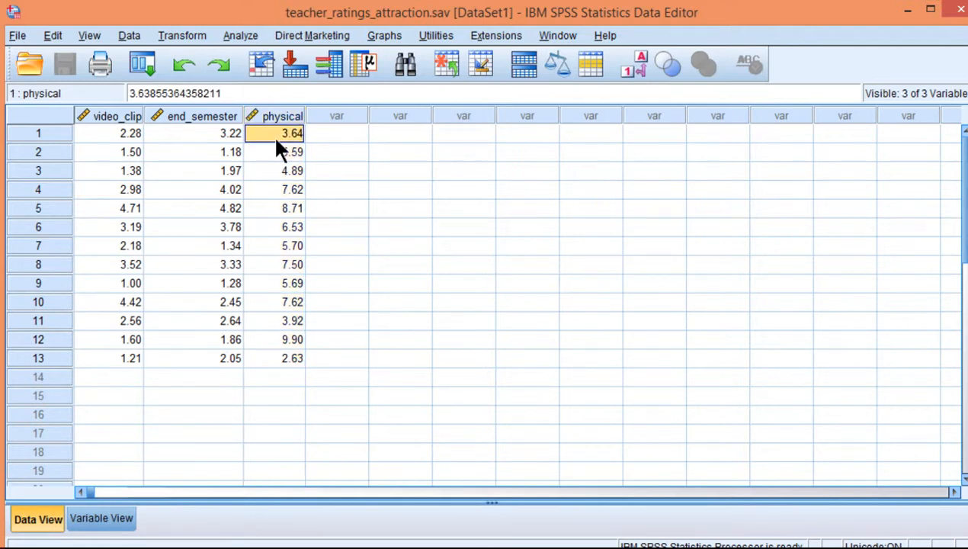
# Reopen the linear regression setup and remove both predictors and the dependent variable from the previous model.
pyautogui.click(241, 35)
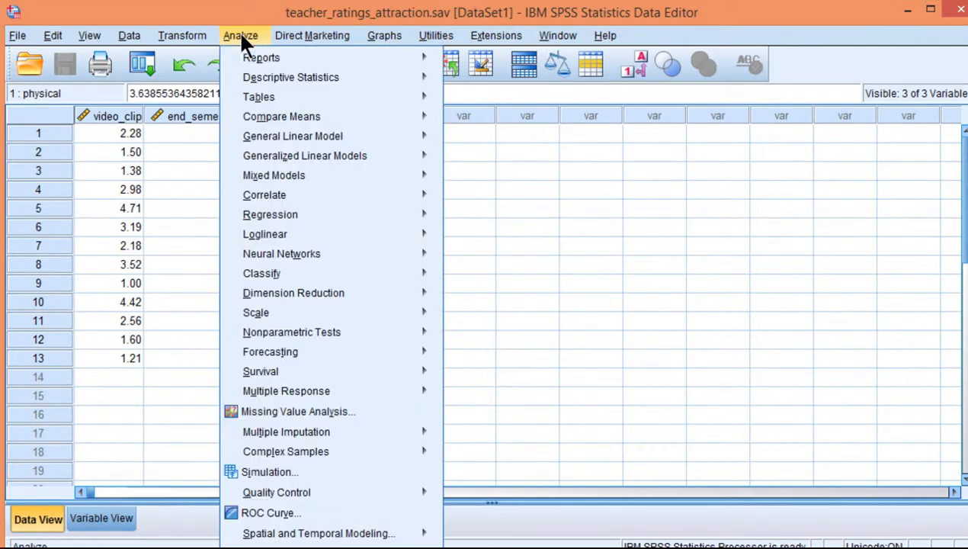
pyautogui.moveTo(410, 214)
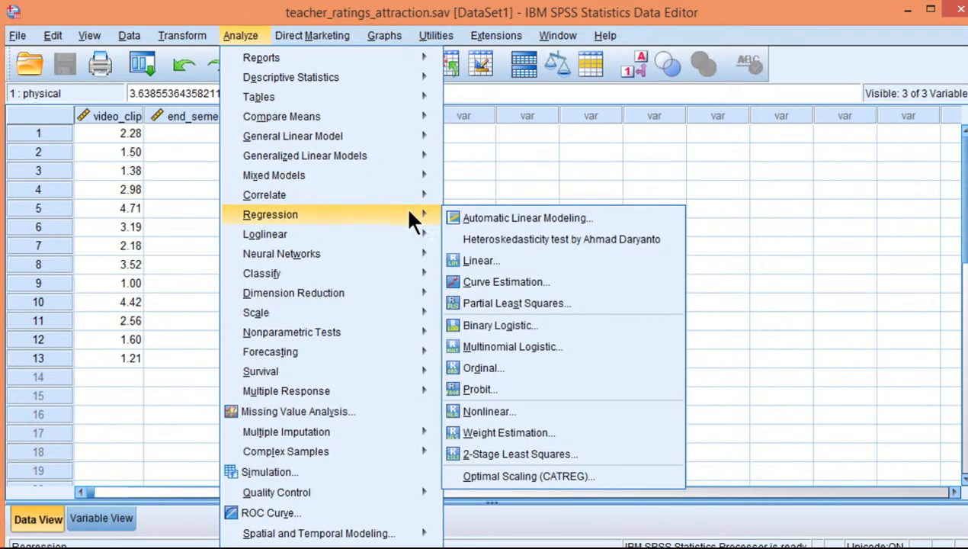
pyautogui.click(467, 260)
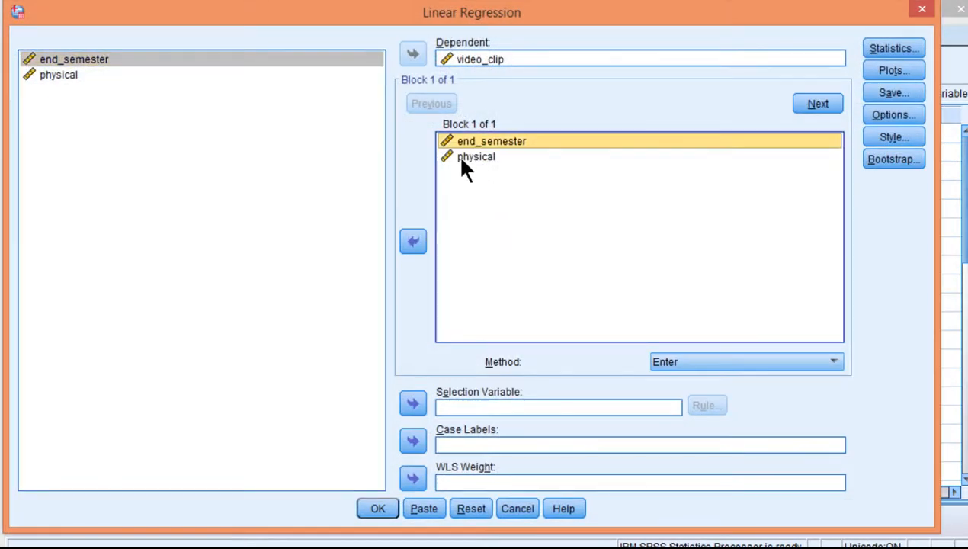
pyautogui.keyDown('shift'); pyautogui.click(472, 156); pyautogui.keyUp('shift')
pyautogui.click(413, 241)
pyautogui.click(466, 60)
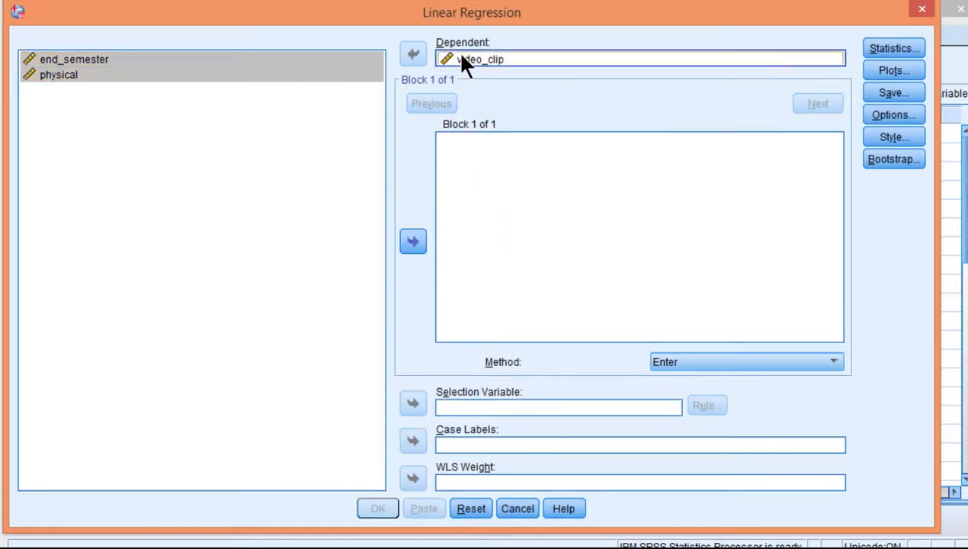
pyautogui.click(413, 53)
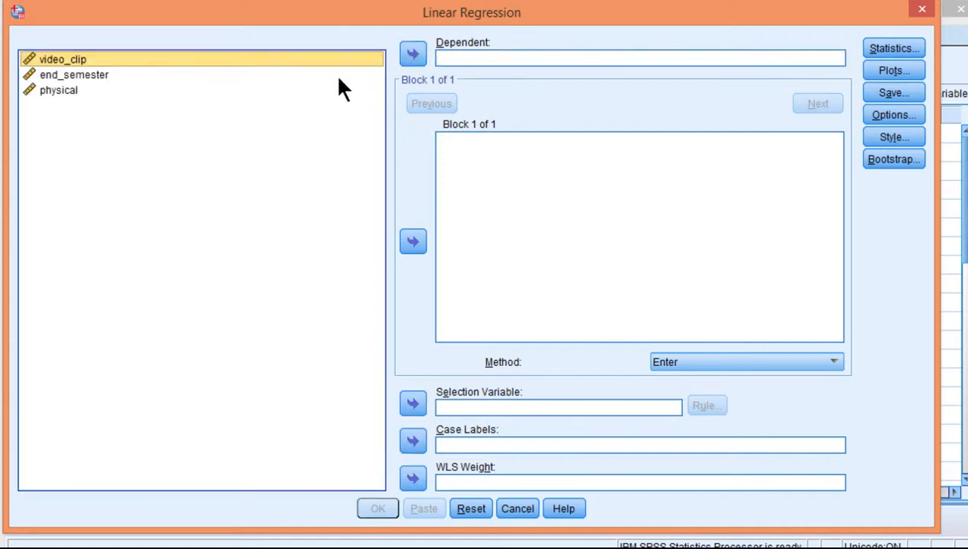
# Assign end_semester as the dependent variable and physical as the only independent variable.
pyautogui.click(93, 76)
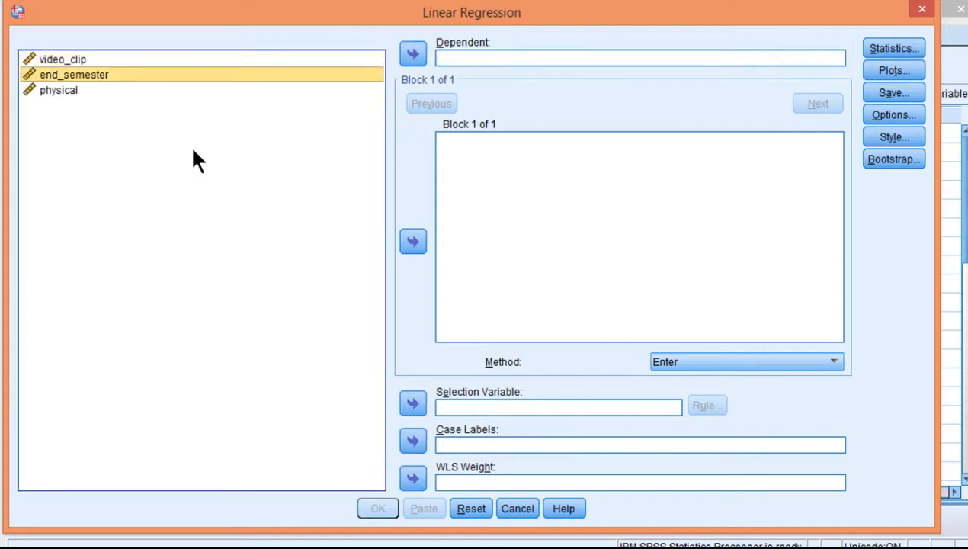
pyautogui.click(87, 61)
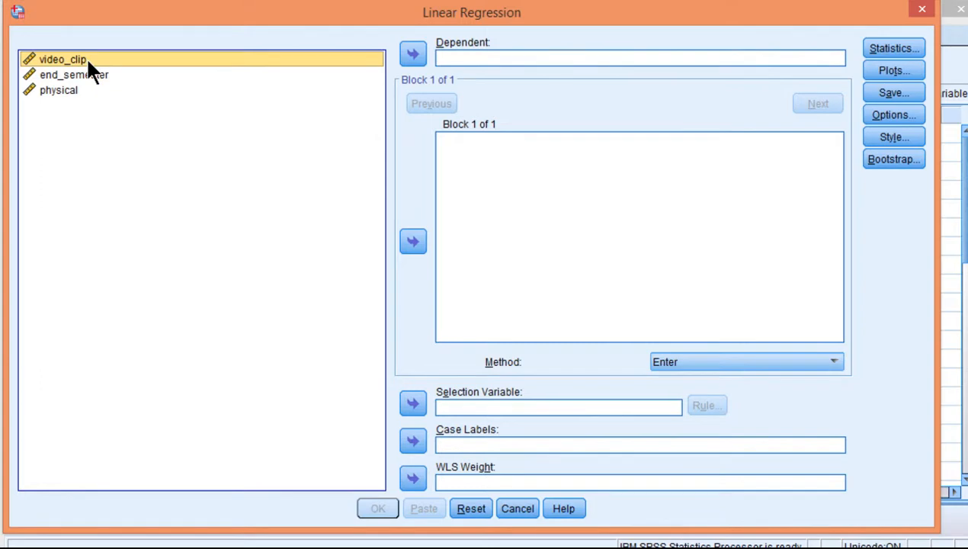
pyautogui.click(211, 77)
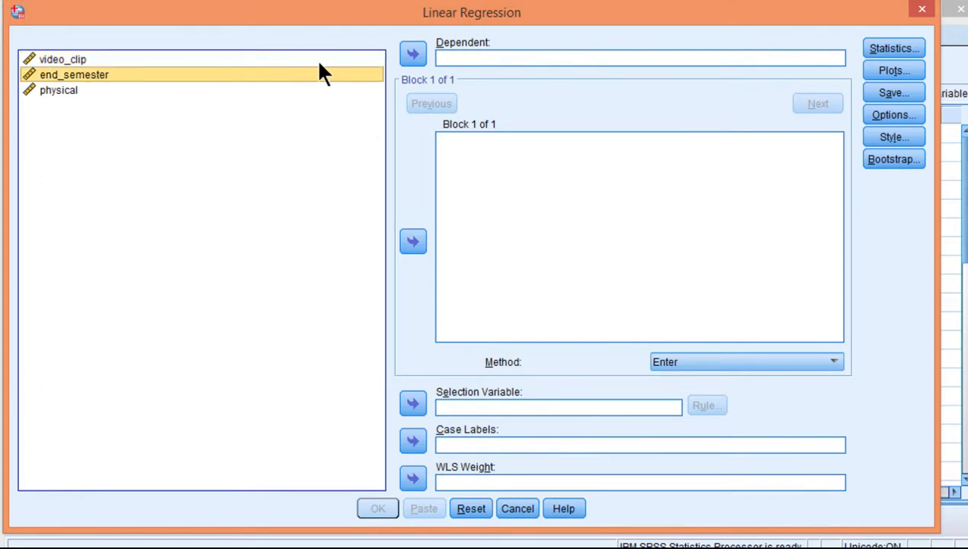
pyautogui.click(412, 55)
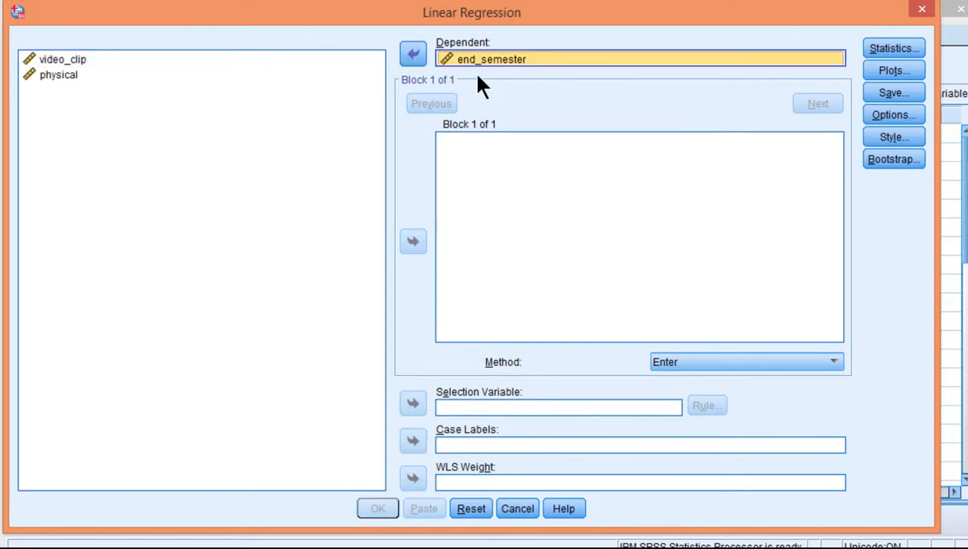
pyautogui.click(66, 80)
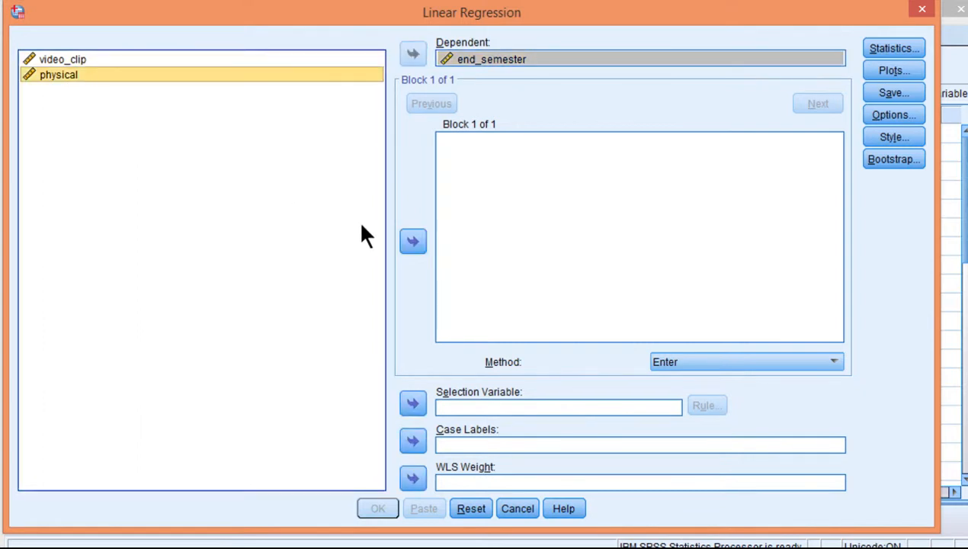
pyautogui.click(410, 250)
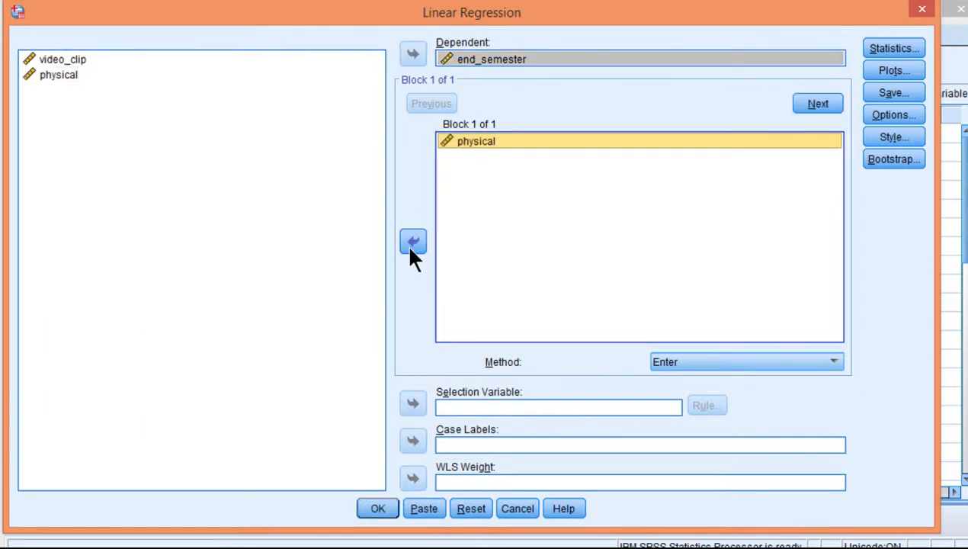
# Save the standardized residuals as a new variable and run the regression of end_semester on physical.
pyautogui.click(907, 93)
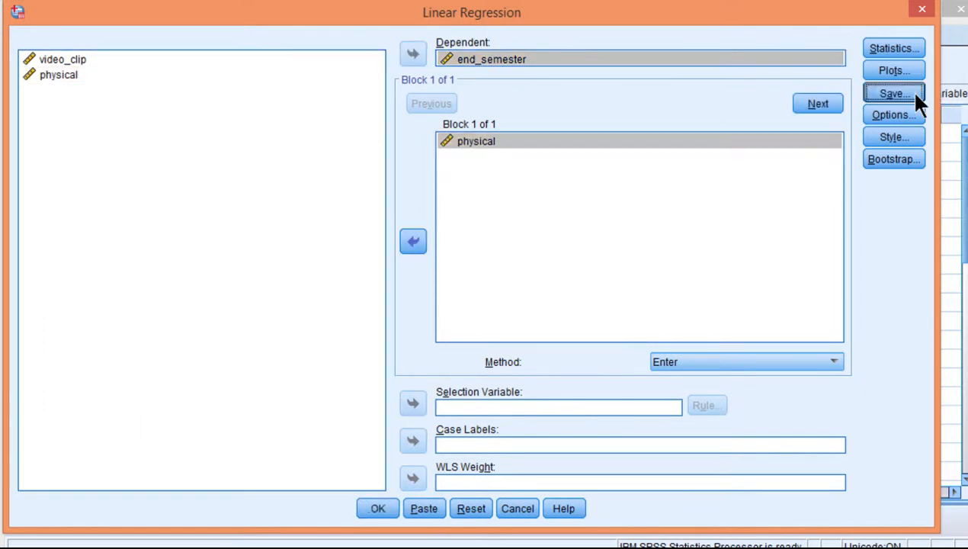
pyautogui.click(533, 95)
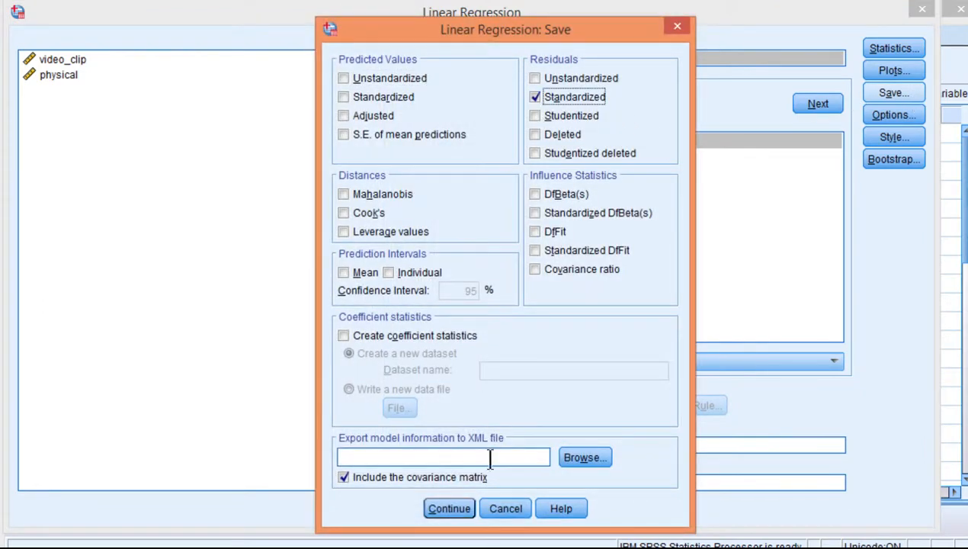
pyautogui.click(450, 510)
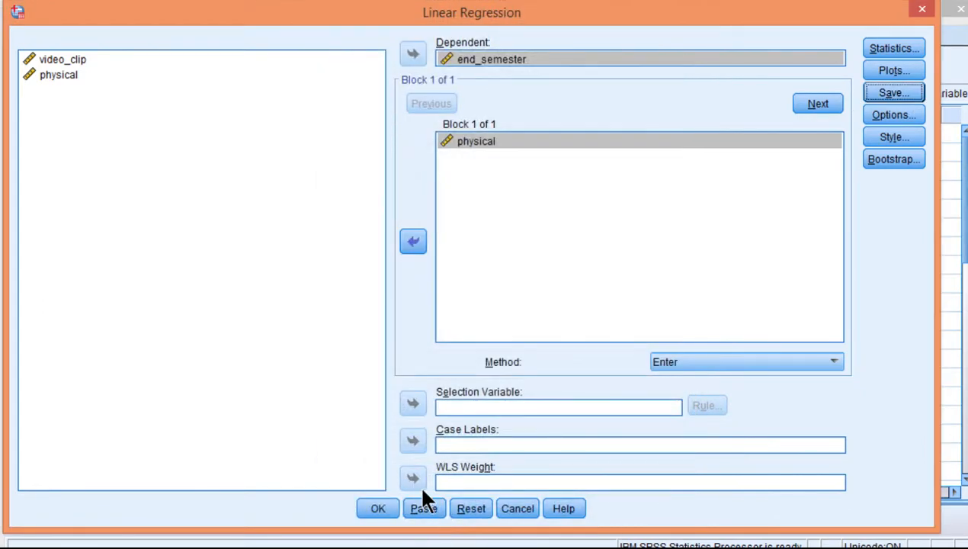
pyautogui.click(382, 506)
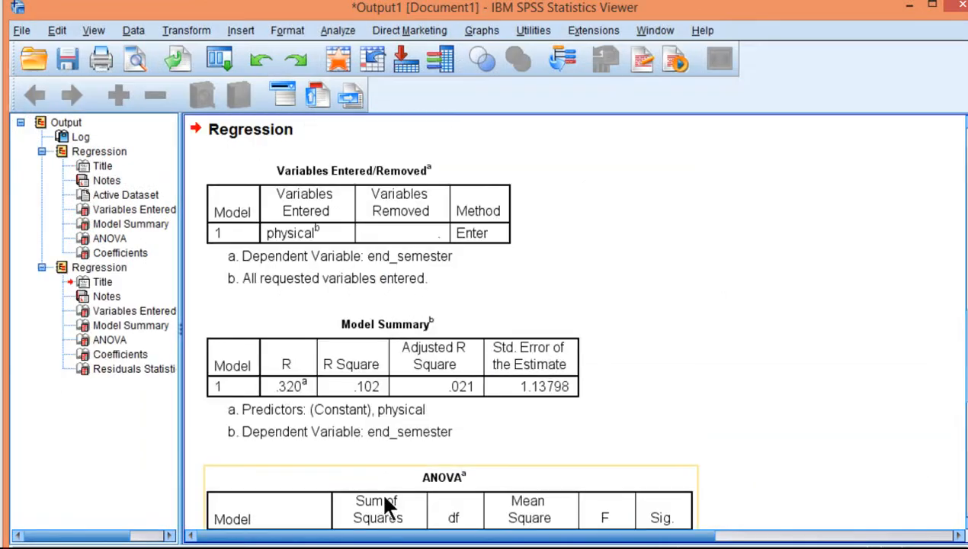
# Run a two-tailed Pearson bivariate correlation between video_clip and the saved Standardized Residual variable.
pyautogui.click(338, 29)
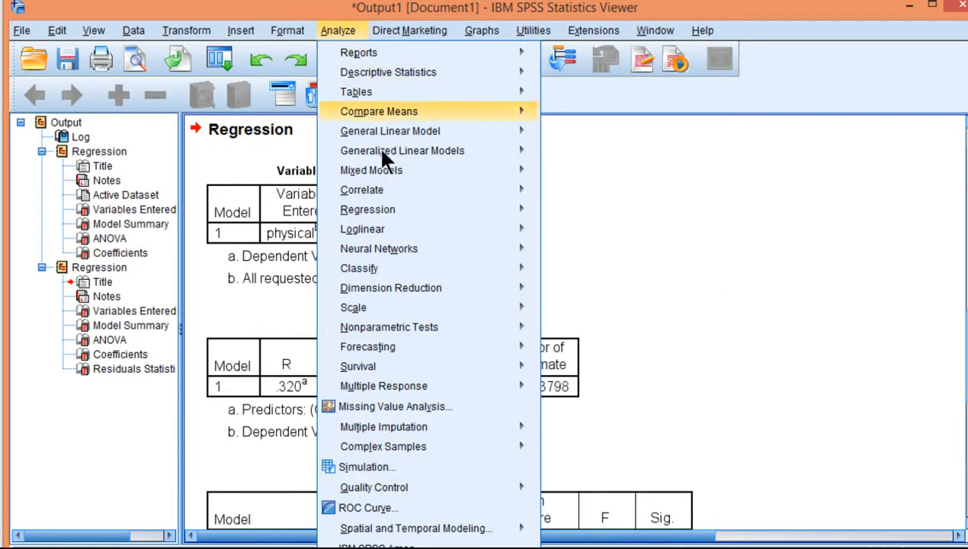
pyautogui.moveTo(412, 190)
pyautogui.click(561, 199)
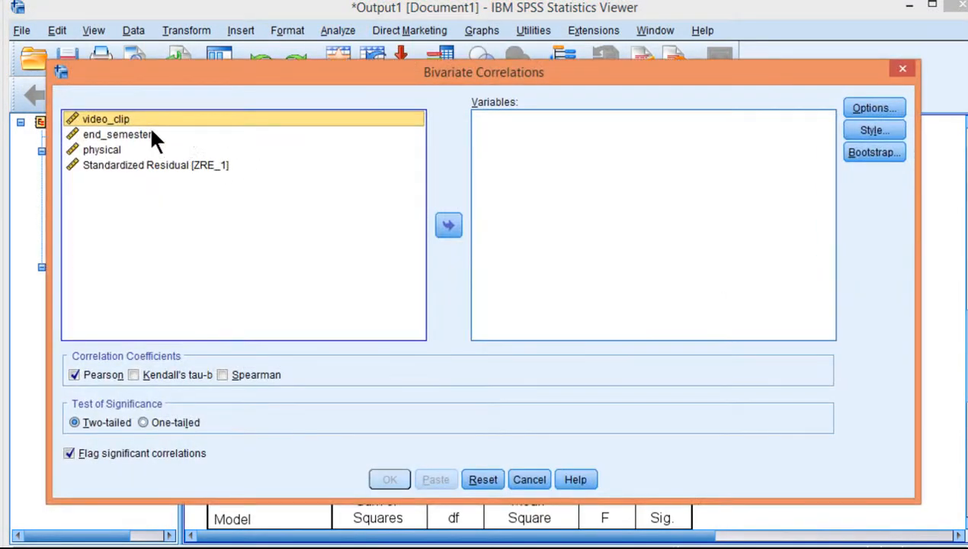
pyautogui.click(448, 226)
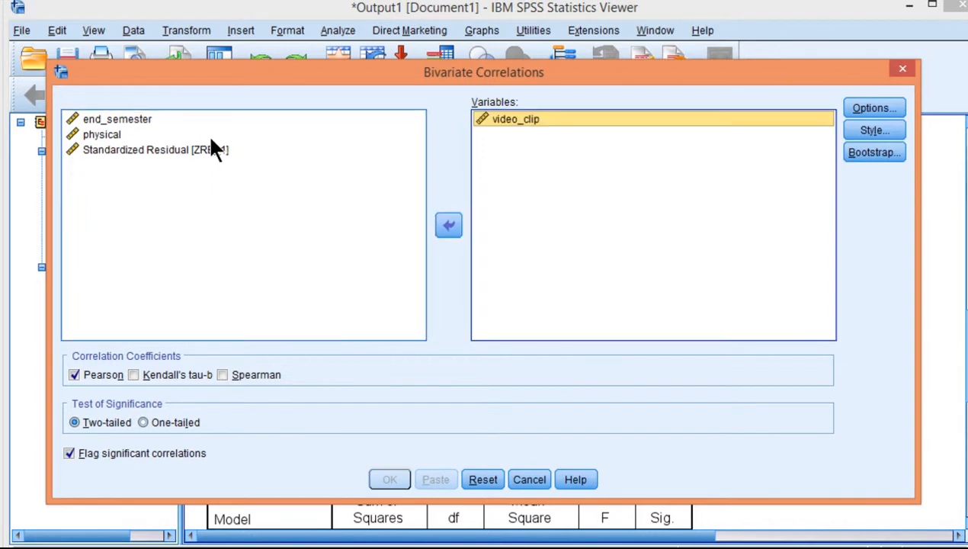
pyautogui.click(156, 151)
pyautogui.click(449, 227)
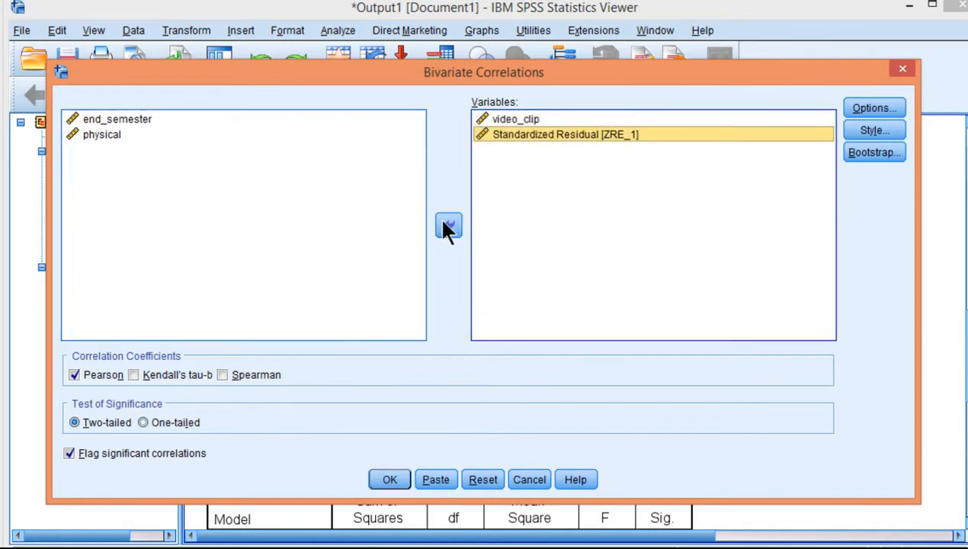
pyautogui.click(393, 478)
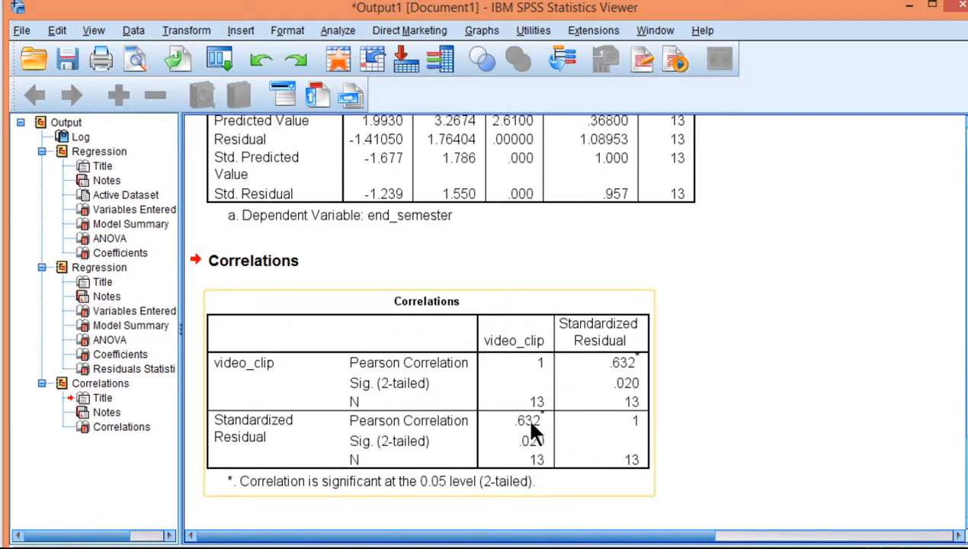
# Compare the part correlation for end_semester in the first regression's Coefficients table with the correlation between video_clip and the standardized residual.
pyautogui.scroll(10, 546, 446)
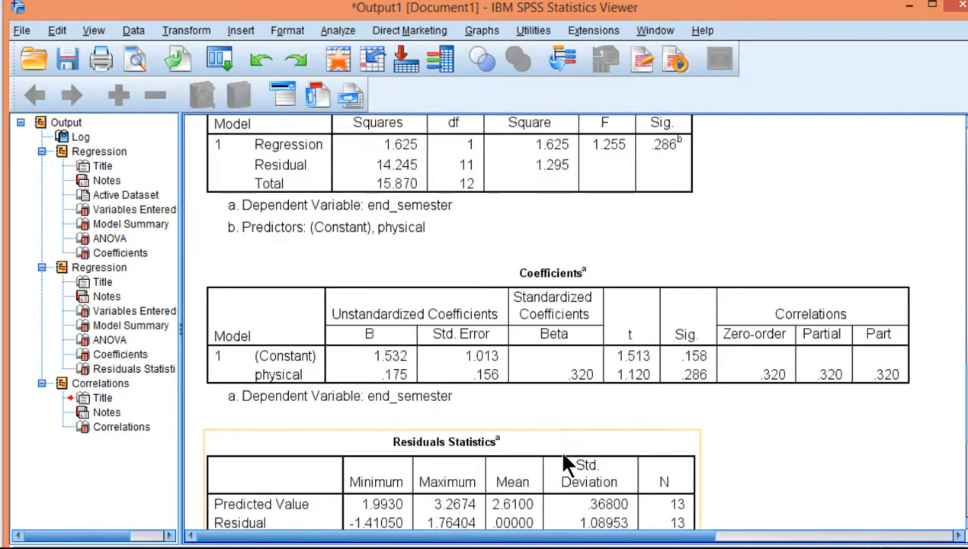
pyautogui.scroll(10, 564, 461)
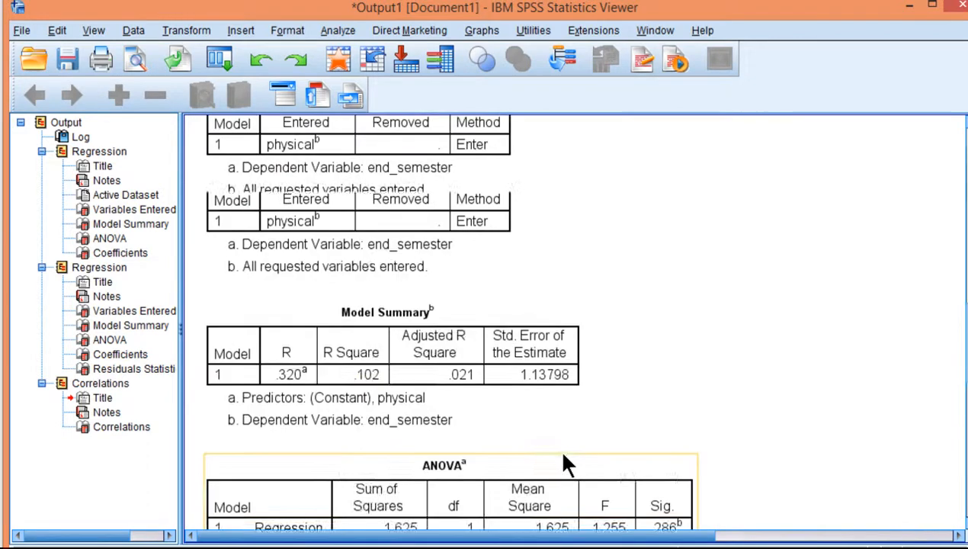
pyautogui.click(575, 352)
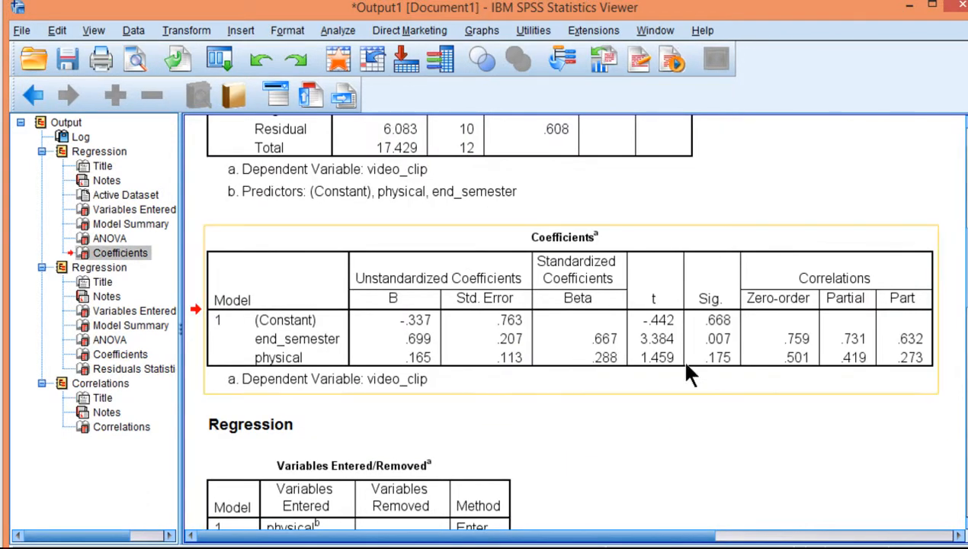
pyautogui.scroll(-15, 722, 353)
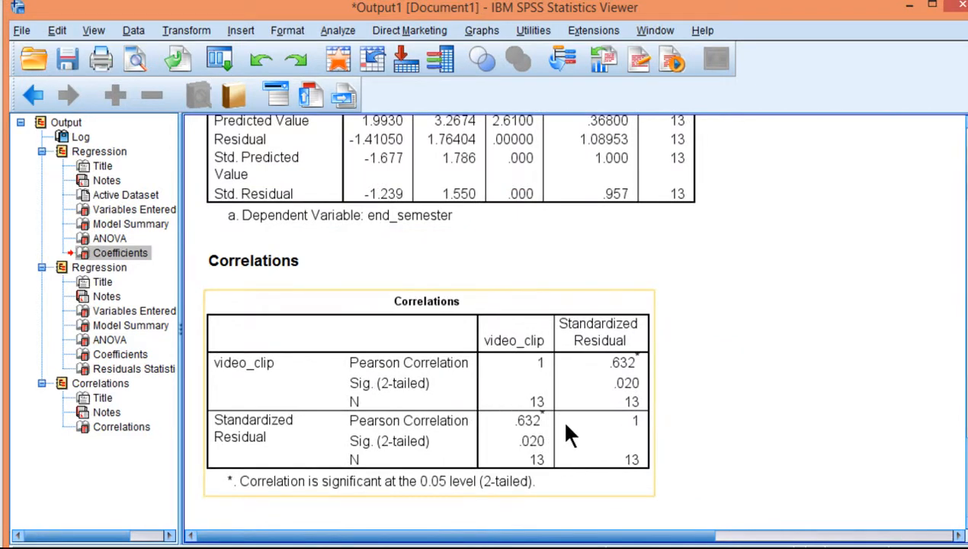
pyautogui.scroll(10, 561, 419)
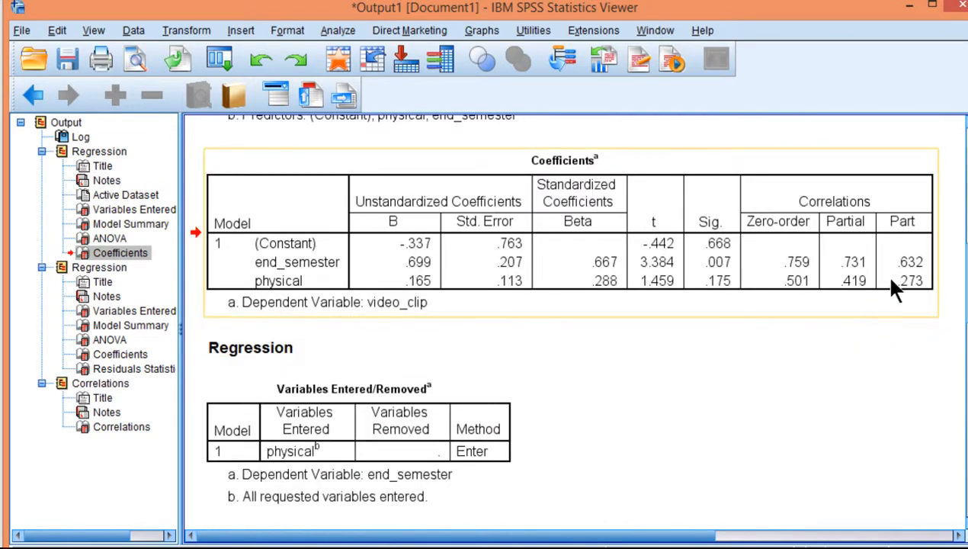
pyautogui.scroll(-10, 747, 385)
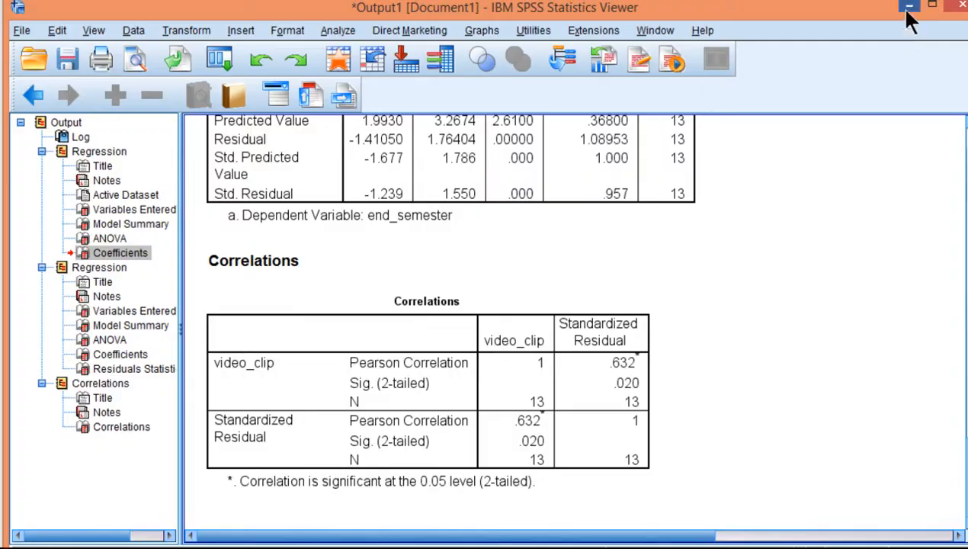
# Return to the teacher ratings data and set up a simple scatterplot with video_clip on the X axis.
pyautogui.click(909, 6)
pyautogui.click(377, 35)
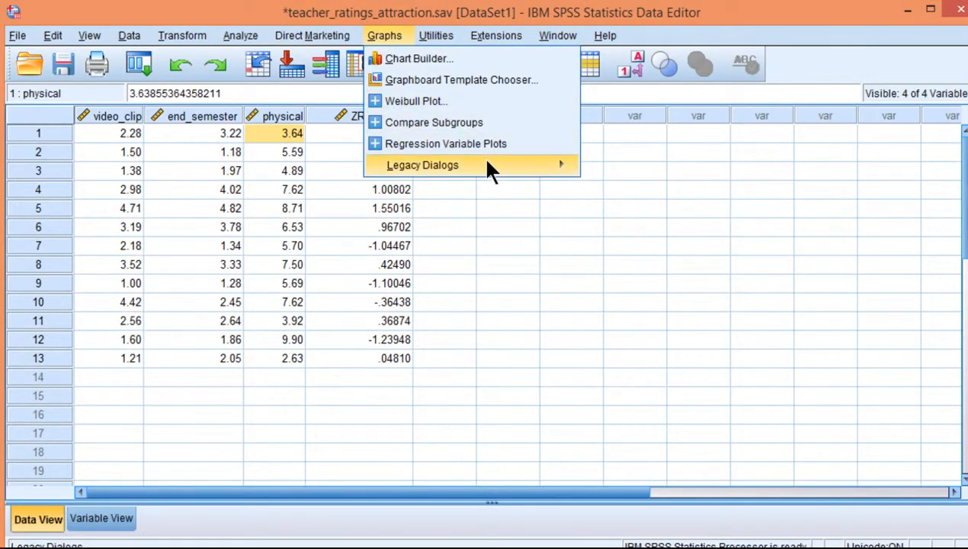
pyautogui.moveTo(488, 164)
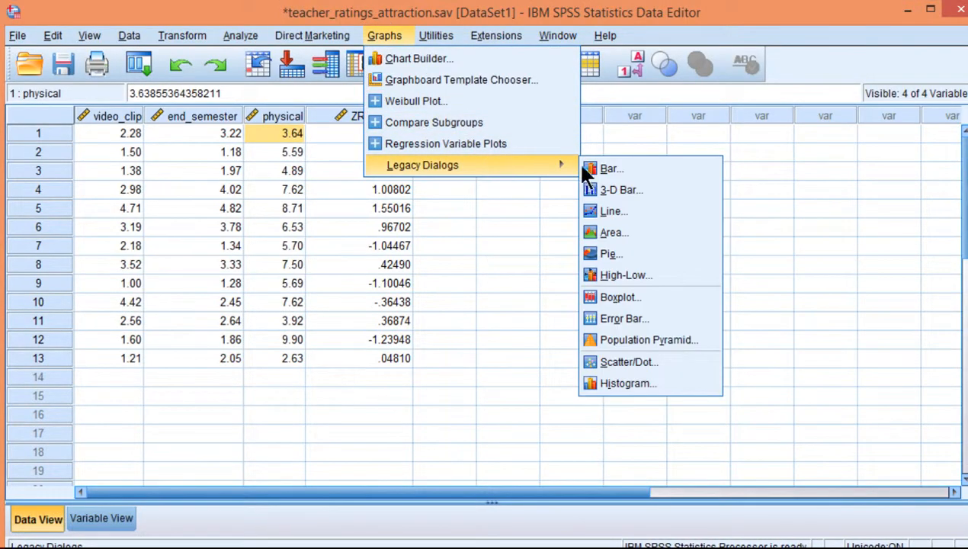
pyautogui.click(628, 361)
pyautogui.click(445, 341)
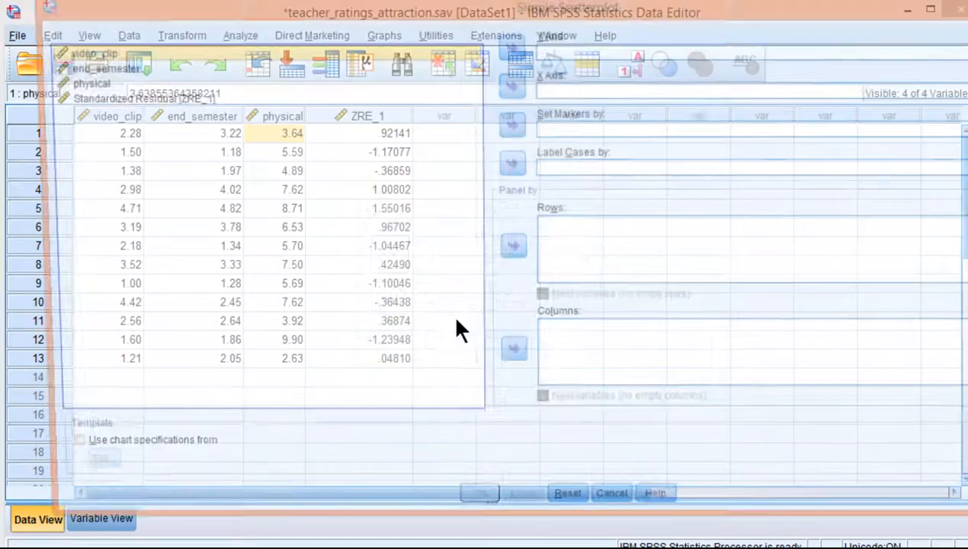
pyautogui.click(124, 99)
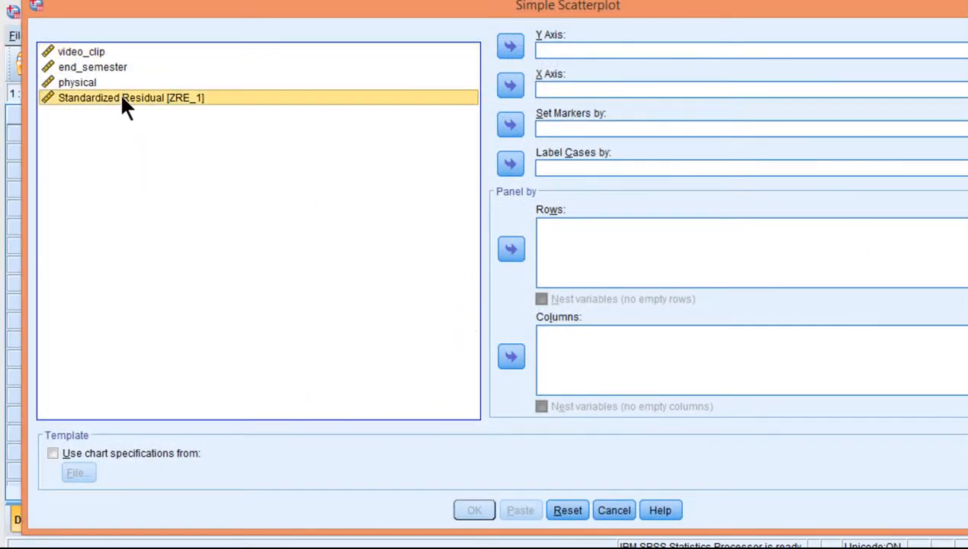
pyautogui.click(86, 54)
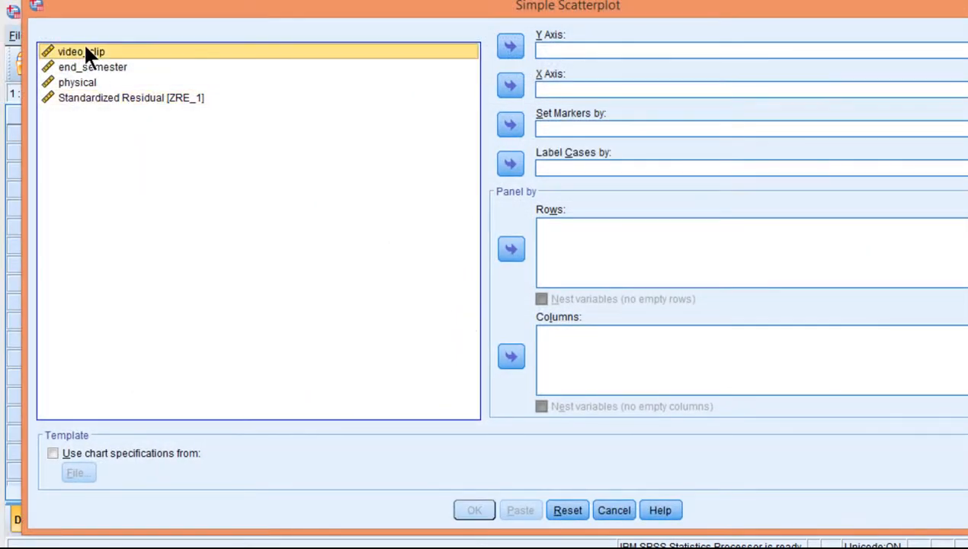
pyautogui.click(512, 85)
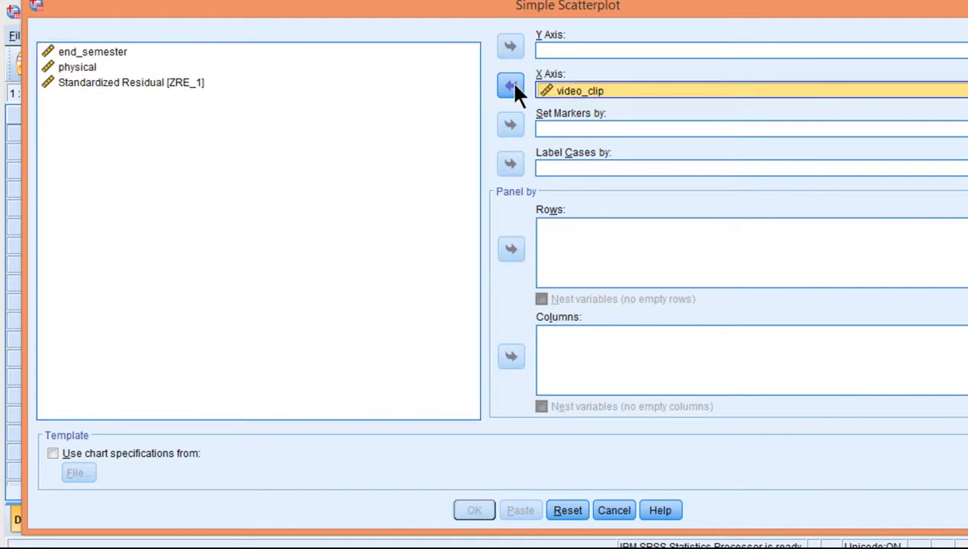
# Assign Standardized Residual to the Y axis, generate the scatterplot and look over the resulting chart.
pyautogui.click(134, 83)
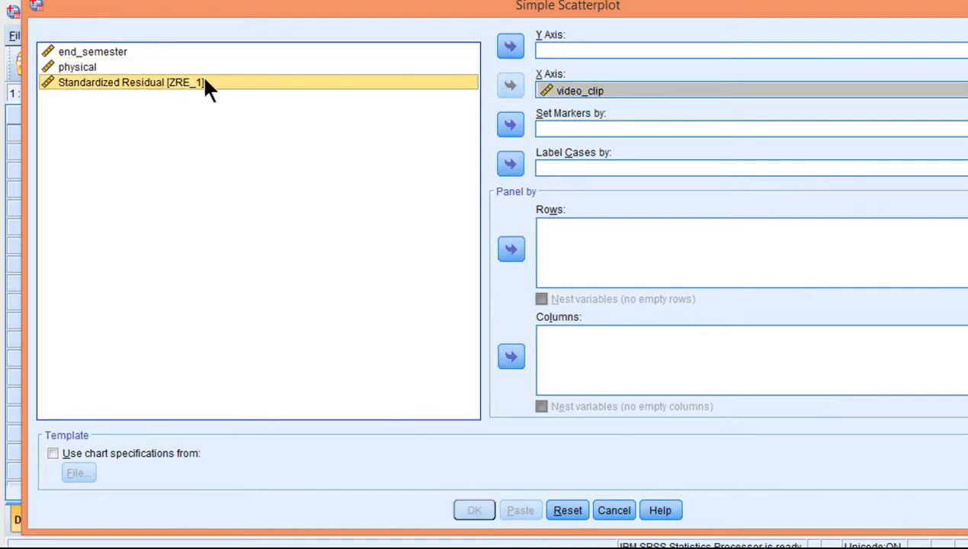
pyautogui.click(509, 48)
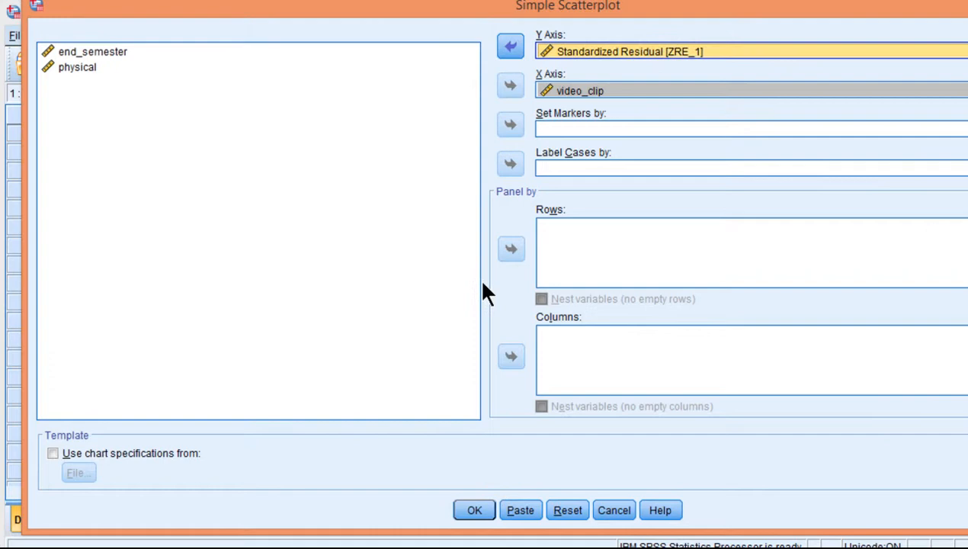
pyautogui.click(473, 515)
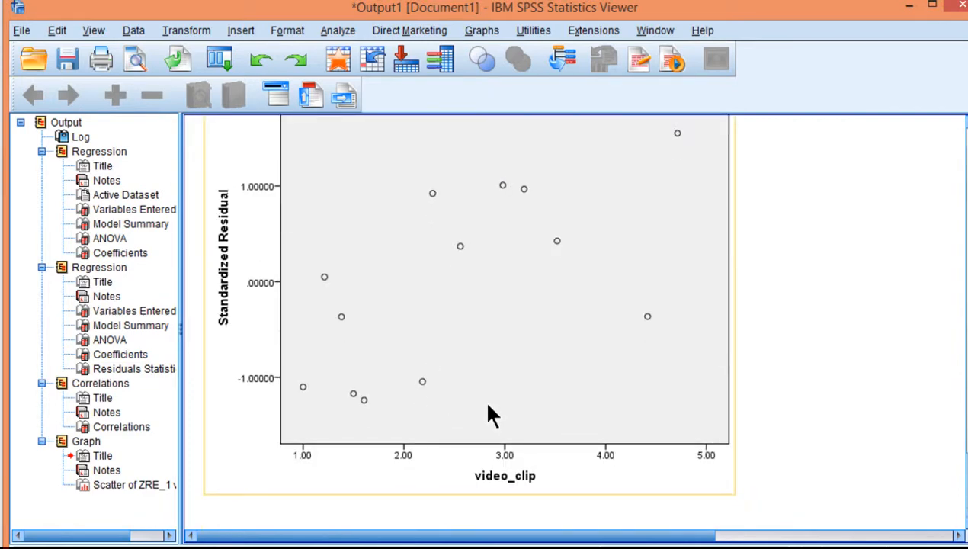
pyautogui.scroll(2, 488, 406)
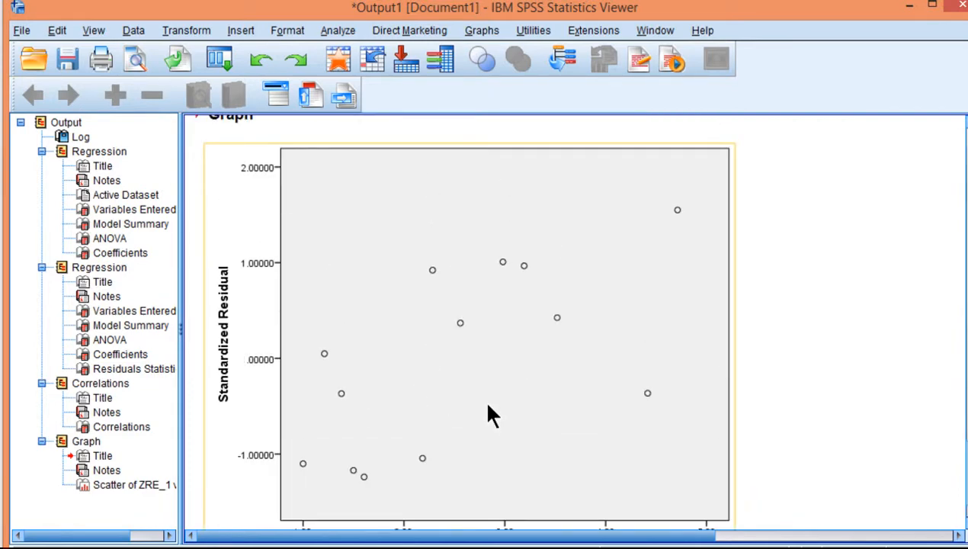
pyautogui.scroll(-2, 488, 405)
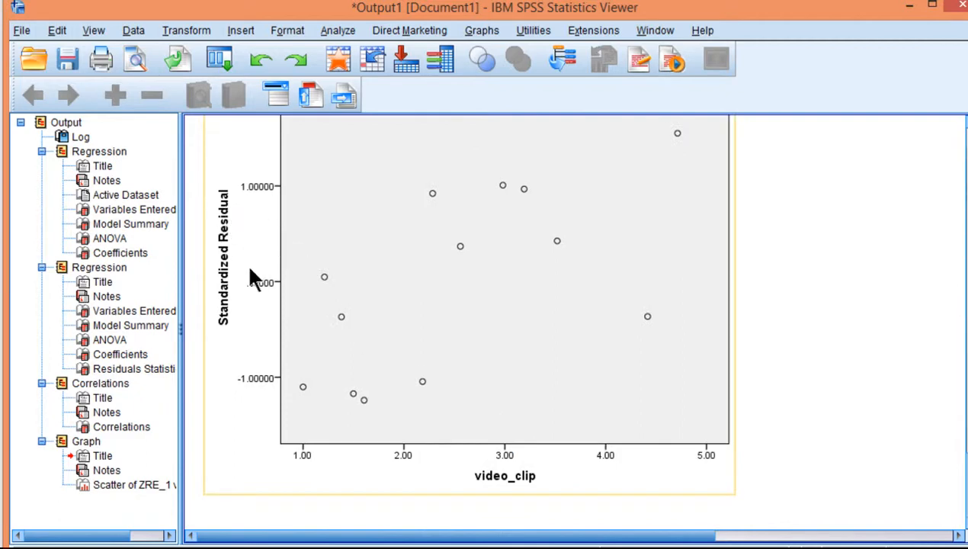